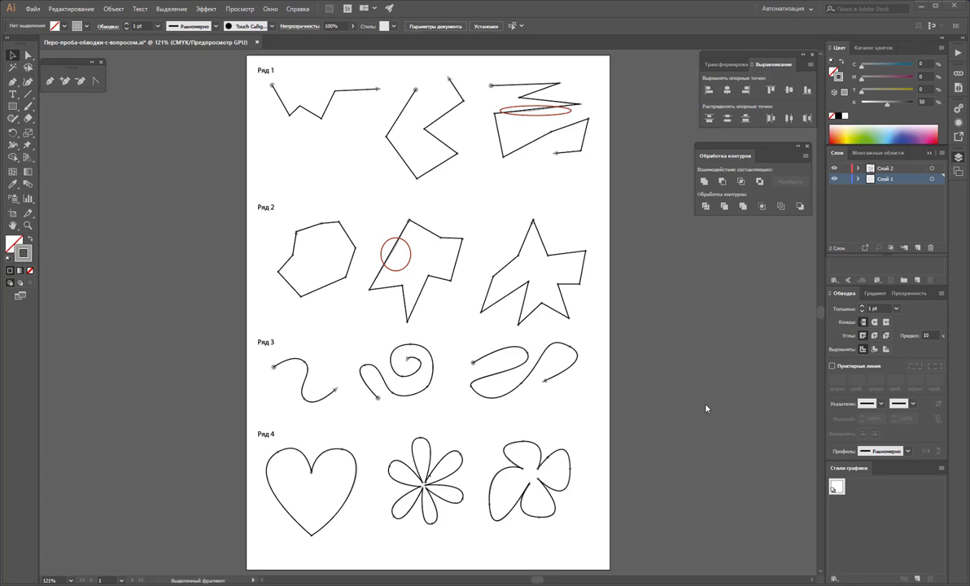
Step: Zoom in on the kinked segment of the third Ряд 1 zigzag path
left_click(29, 224)
left_click(513, 112)
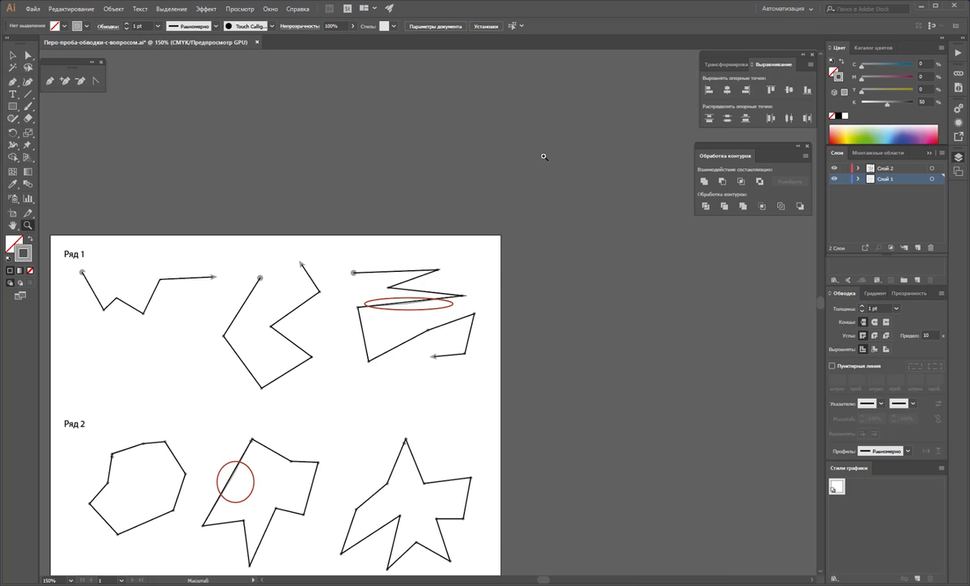
left_click(412, 303)
left_click(429, 319)
left_click(425, 324)
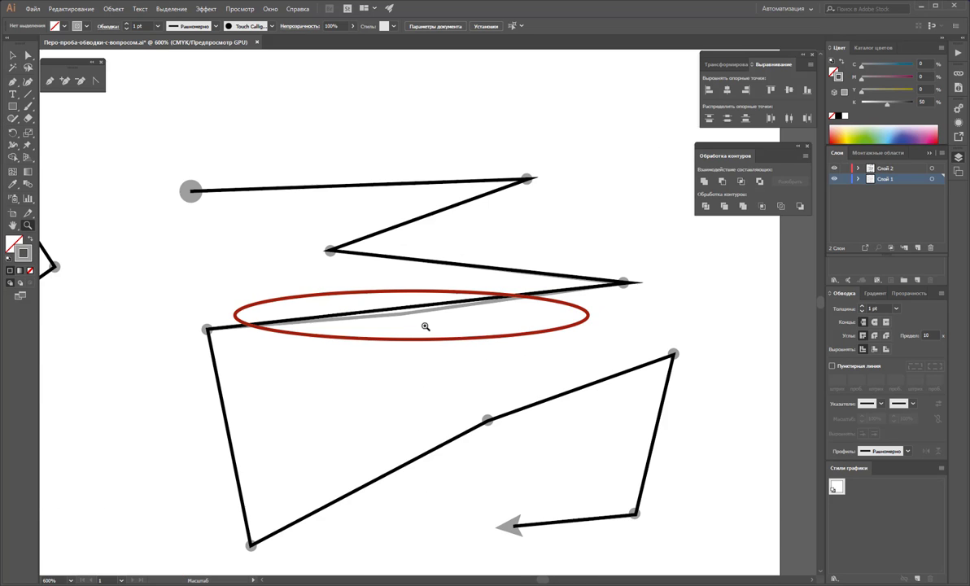
left_click(393, 303)
left_click(371, 282)
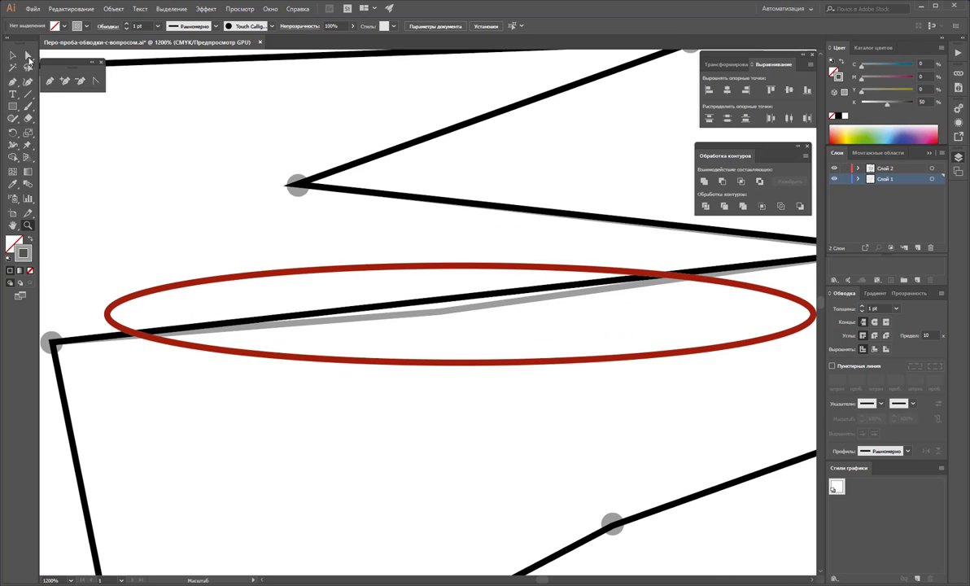
Step: Remove the extra anchor point from the kinked segment so it runs straight
left_click(29, 56)
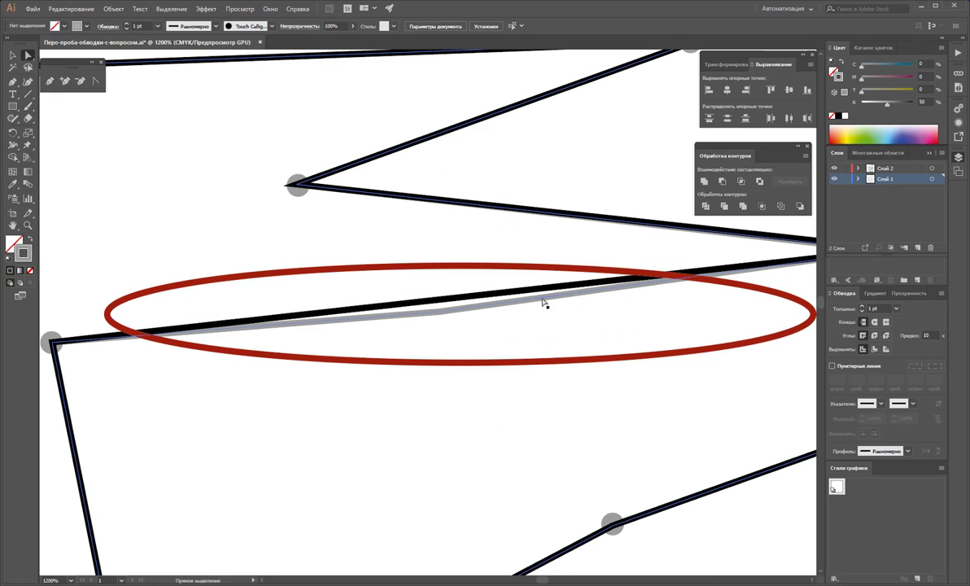
left_click(438, 310)
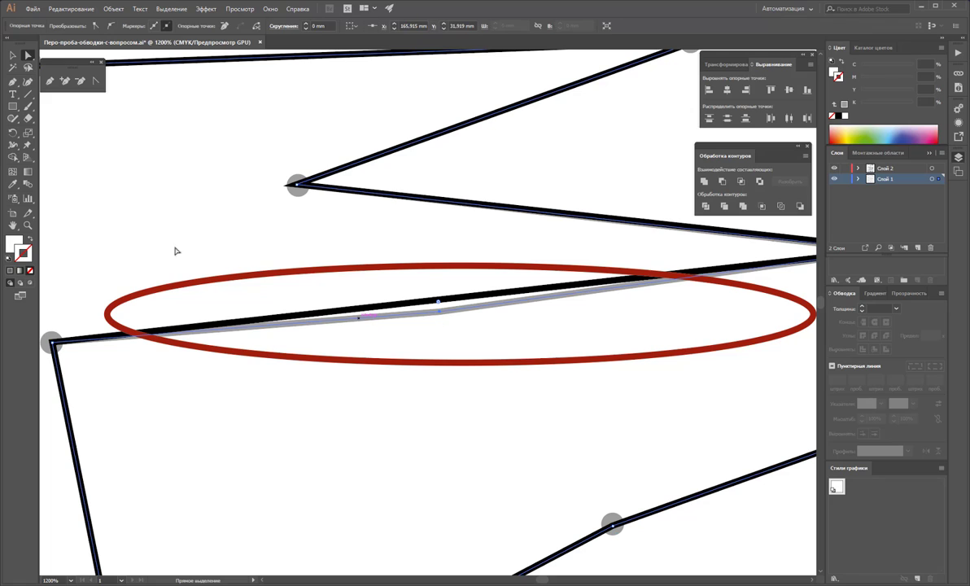
left_click(80, 81)
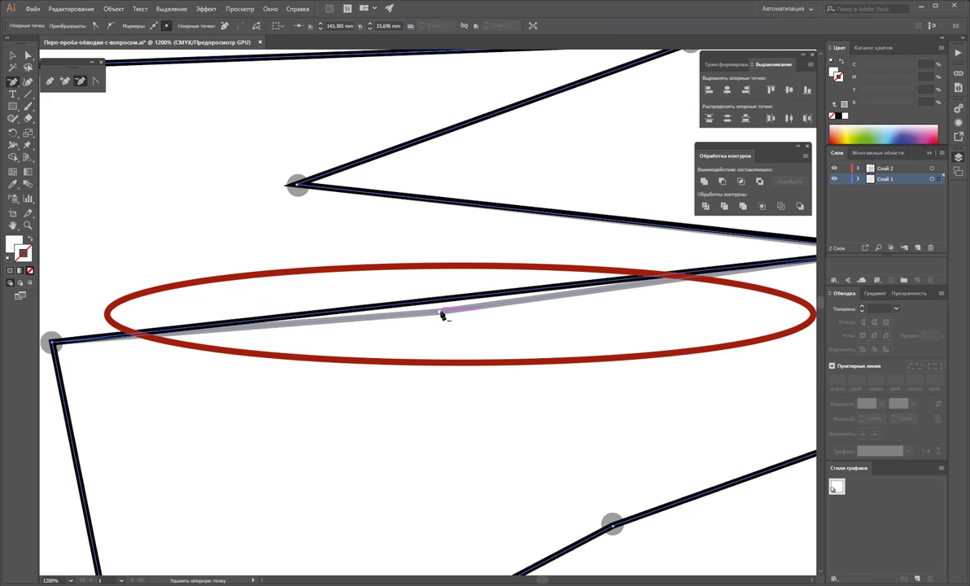
left_click(438, 316)
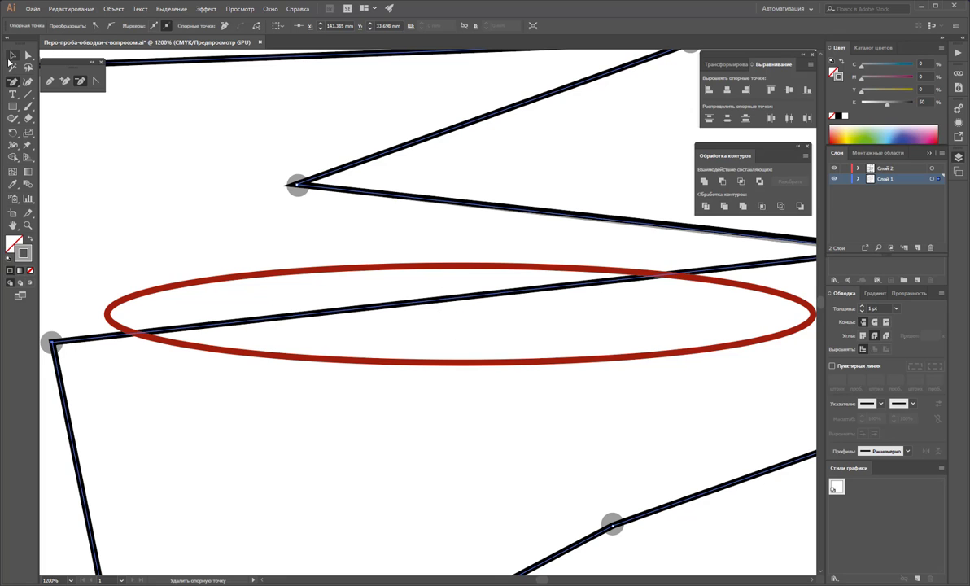
Step: Delete the red ellipse that marked the corrected segment
left_click(13, 55)
left_click_drag(267, 214, 310, 280)
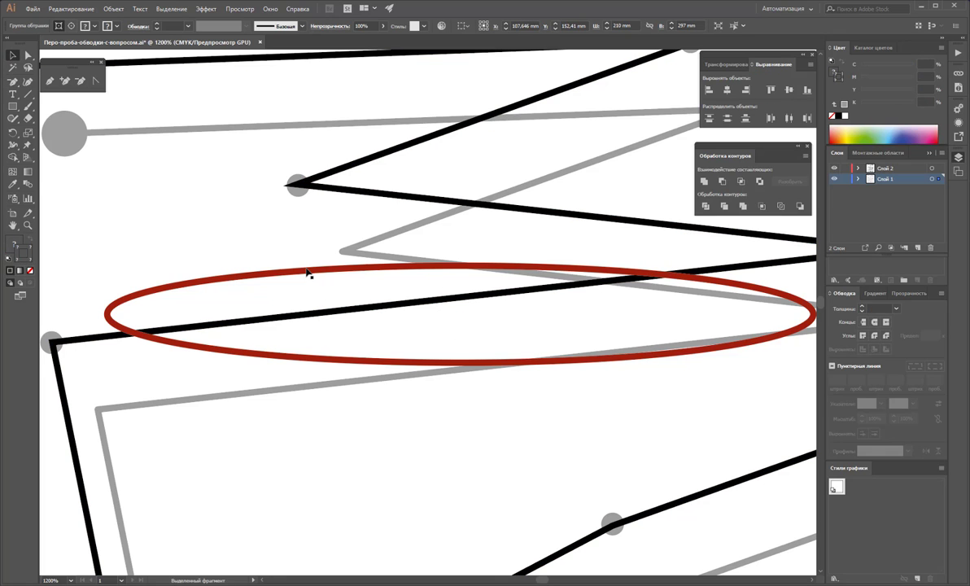
key("Escape")
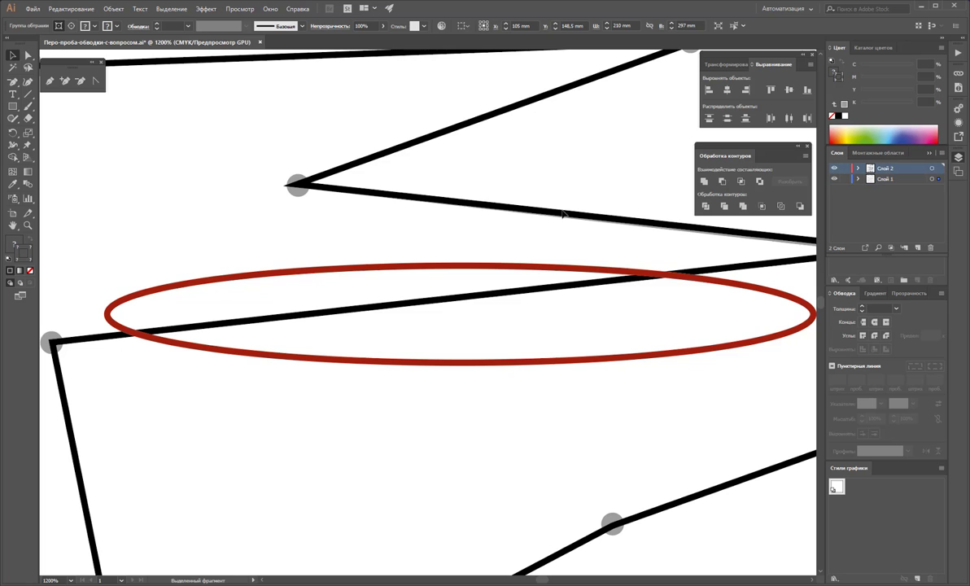
left_click(559, 269)
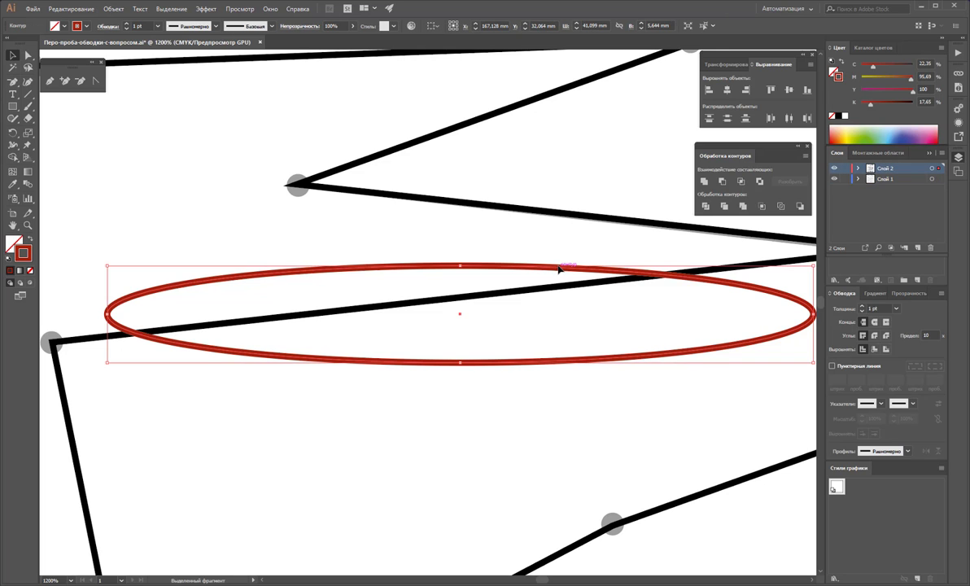
key("Delete")
key("z")
left_click(455, 401, "alt")
Step: Zoom out, then zoom in on the red-circled left edge of the middle Ряд 2 shape
left_click(413, 414, "alt")
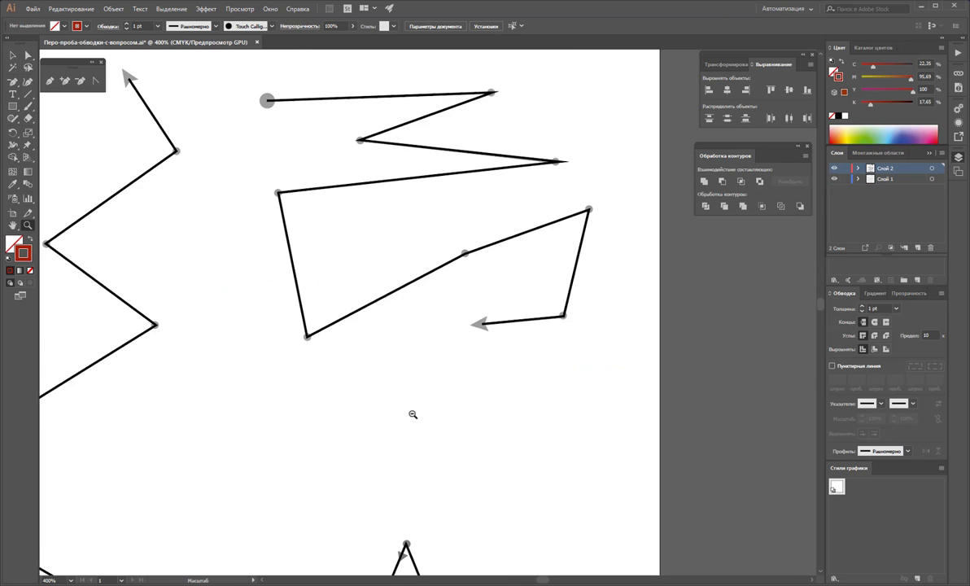
left_click(372, 420, "alt")
left_click(347, 411, "alt")
left_click(408, 281)
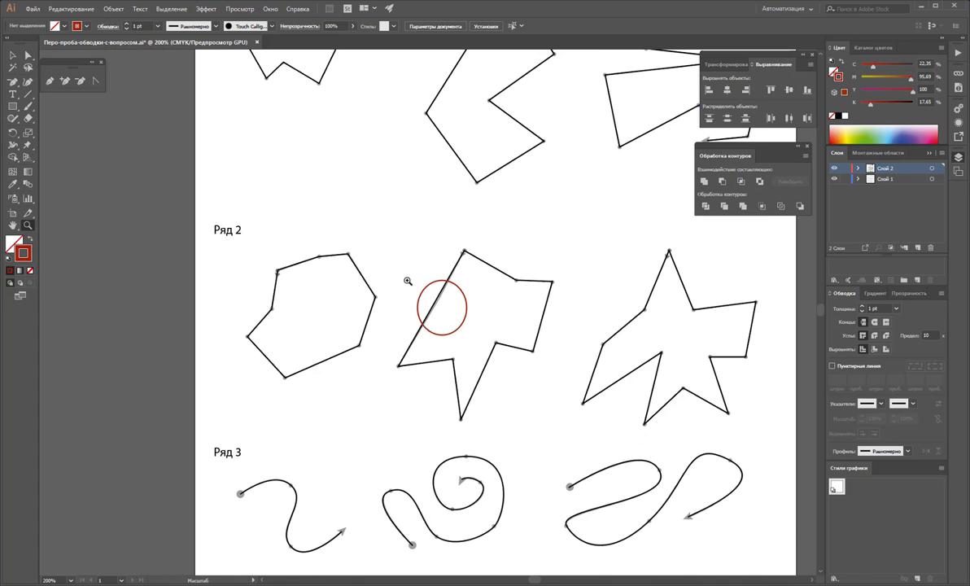
left_click(443, 326)
left_click(383, 293)
left_click(415, 303)
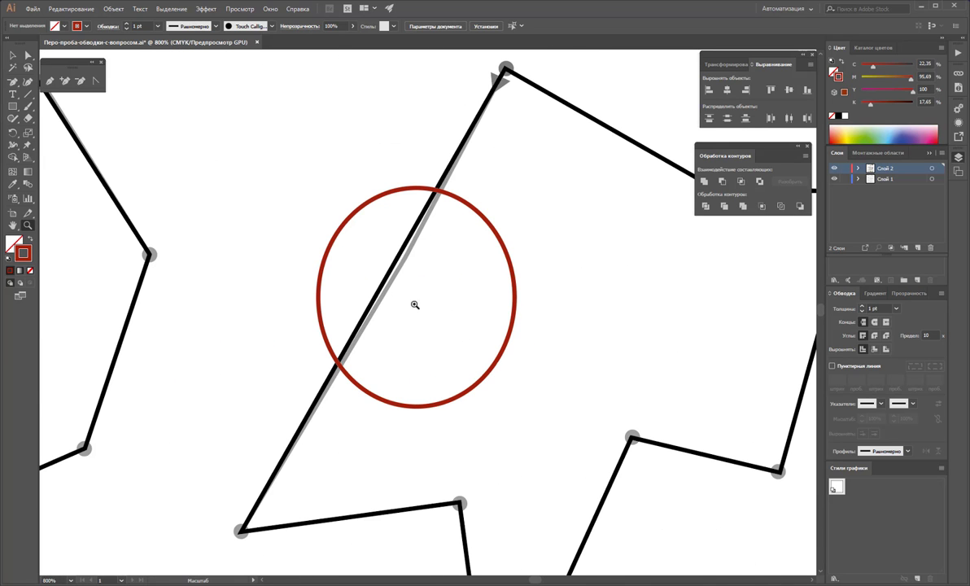
Step: Delete the red circle marking the bent edge
left_click(12, 54)
left_click(439, 200)
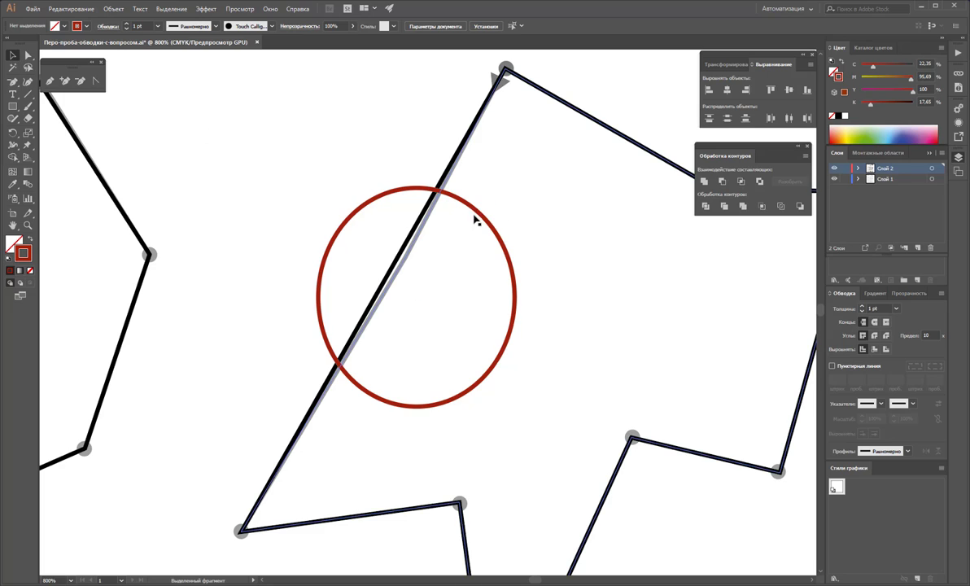
left_click(480, 212)
key("Delete")
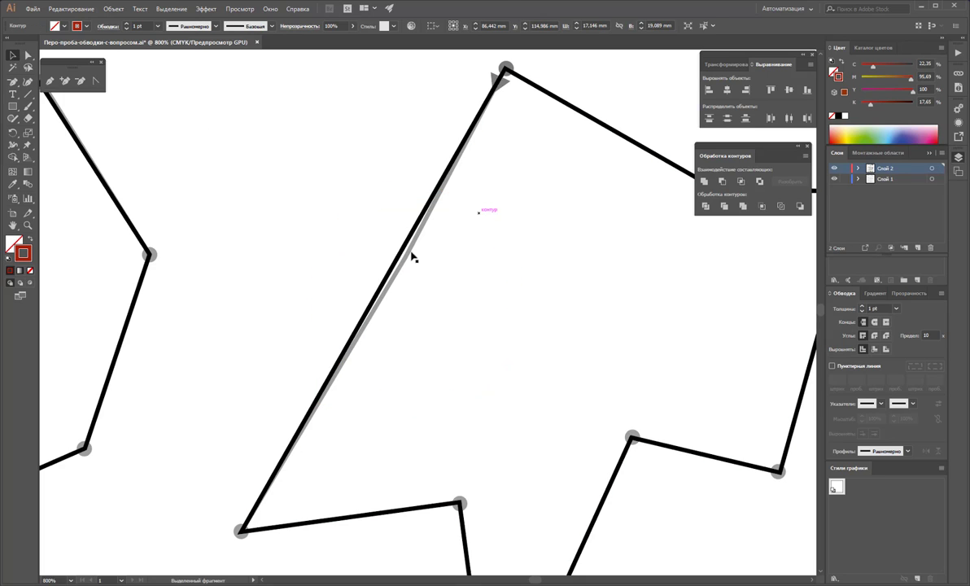
left_click(412, 256)
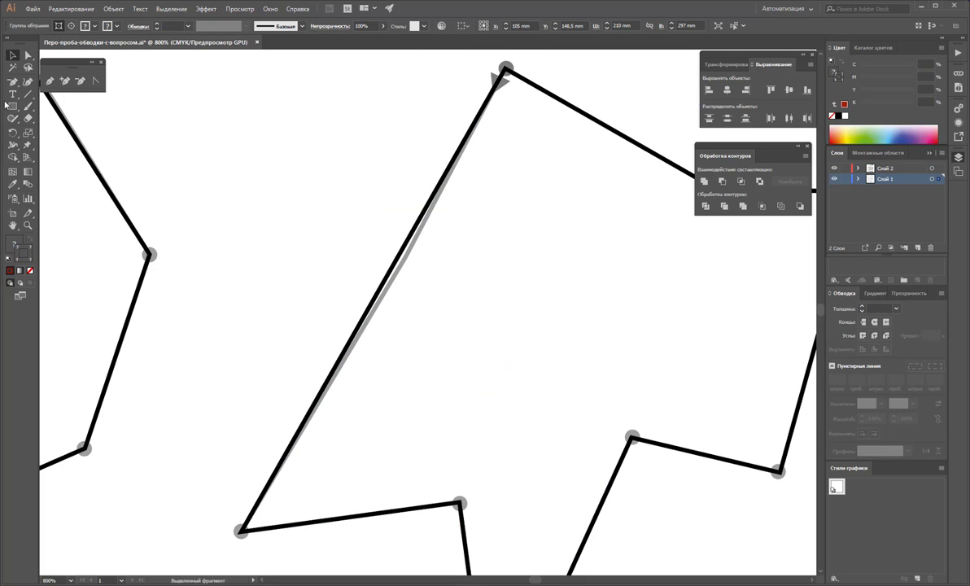
Step: Remove the midpoint anchor from the bent edge, deselect it and zoom back out
key("a")
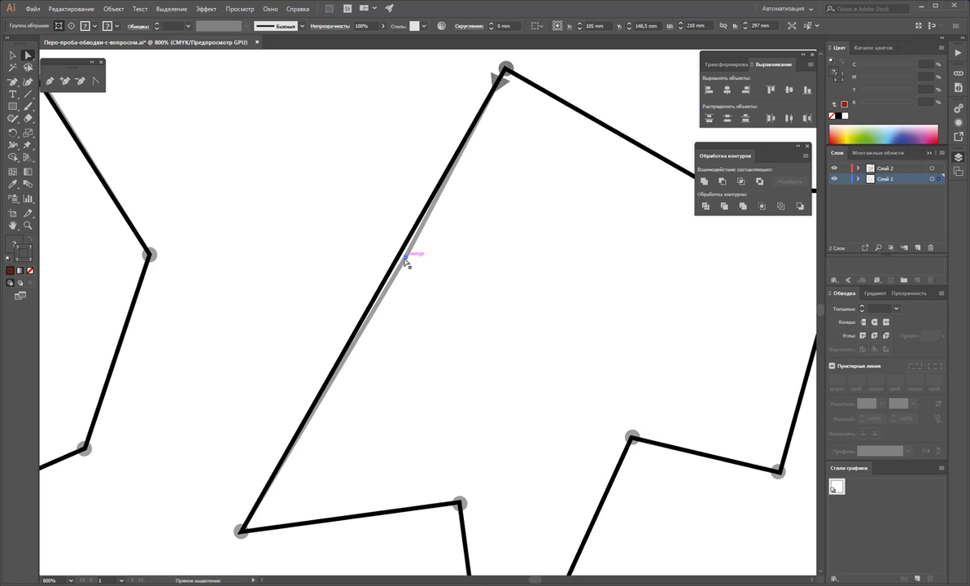
left_click(406, 259)
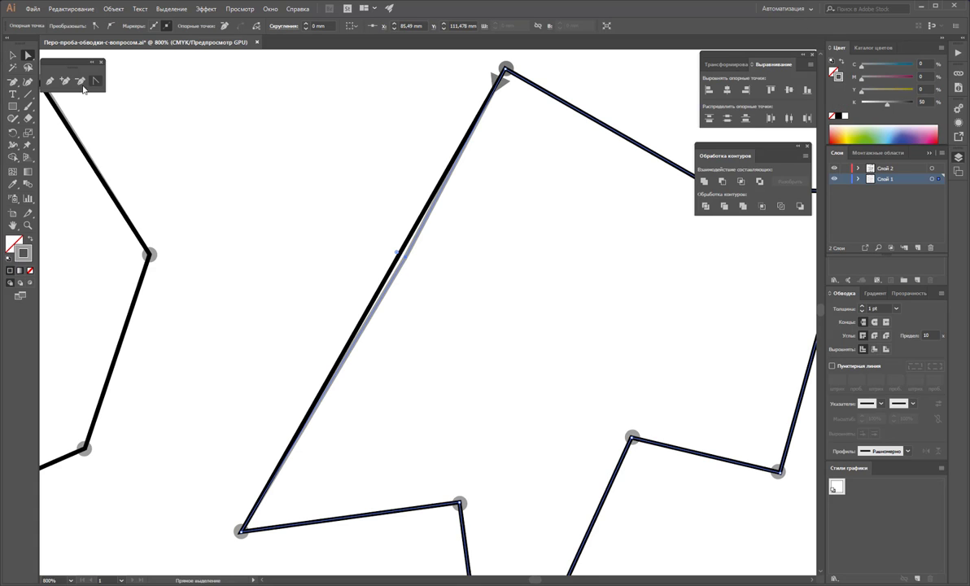
left_click(80, 81)
left_click(399, 254)
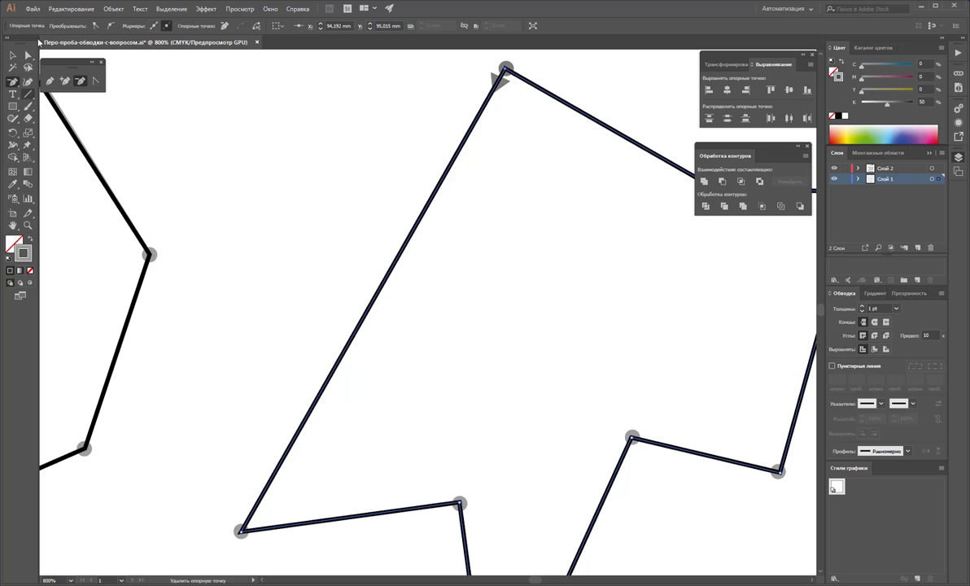
key("v")
left_click(391, 183)
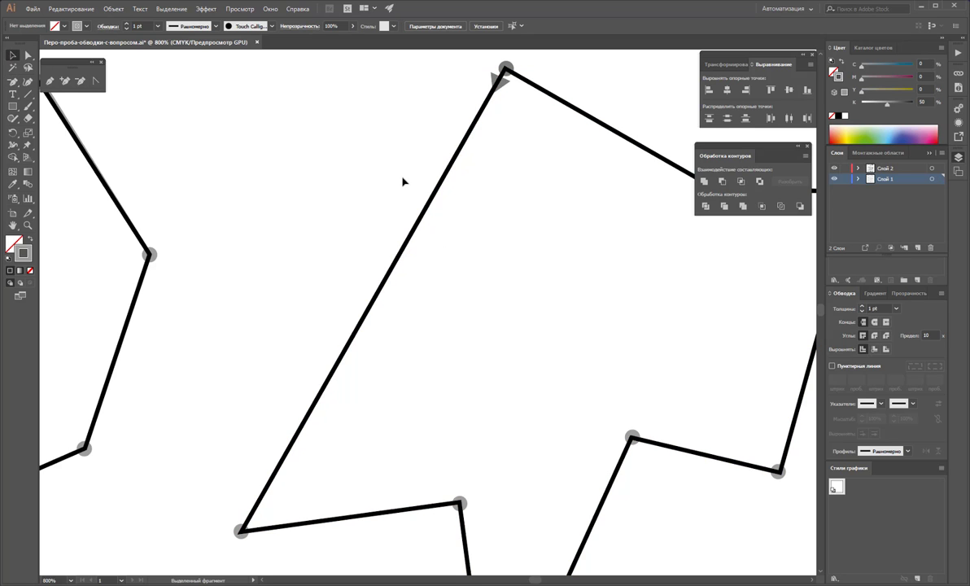
key("z")
left_click(472, 396, "alt")
Step: Zoom out and scroll the canvas down until the Ряд 4 heart and flower shapes show
left_click(473, 381, "alt")
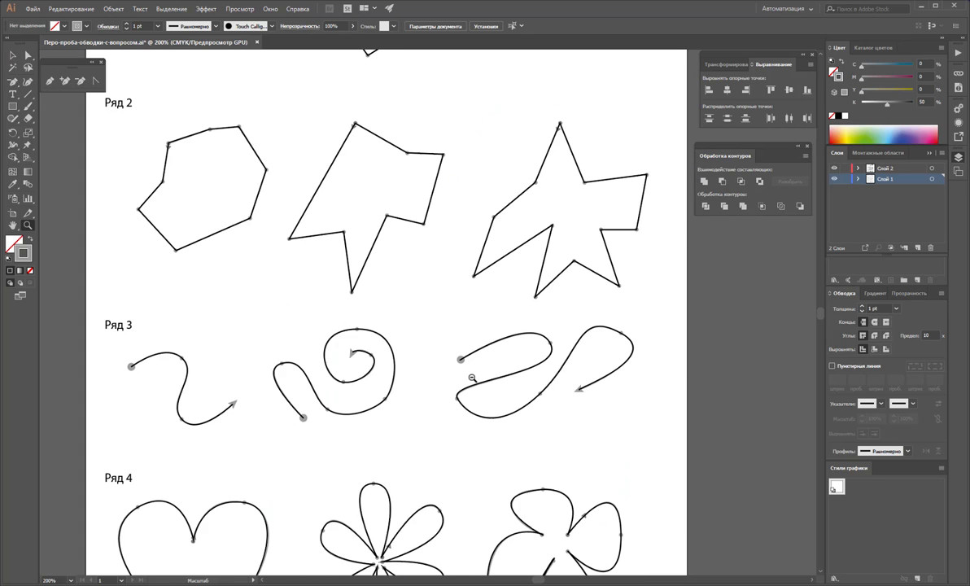
left_click(406, 358)
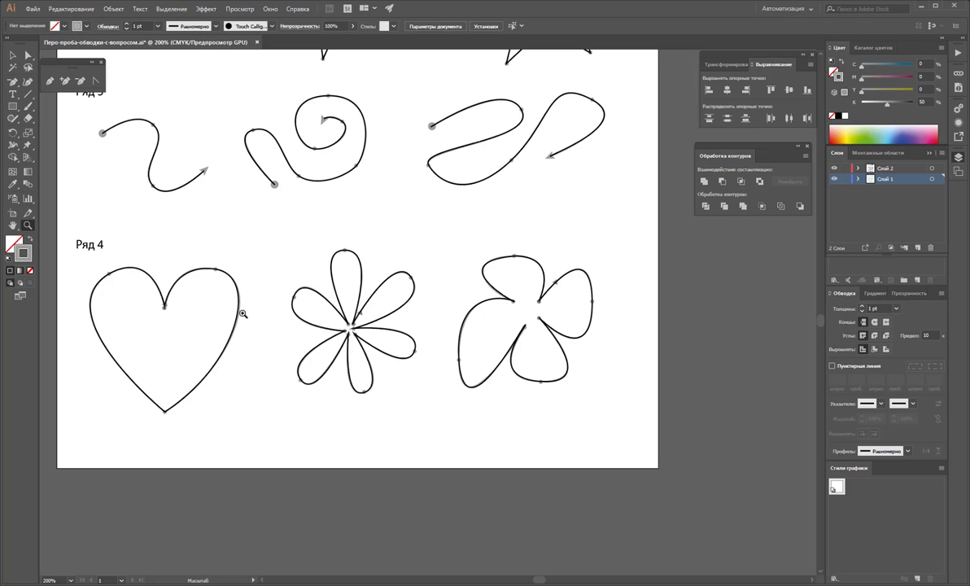
scroll(292, 330, "up", 4)
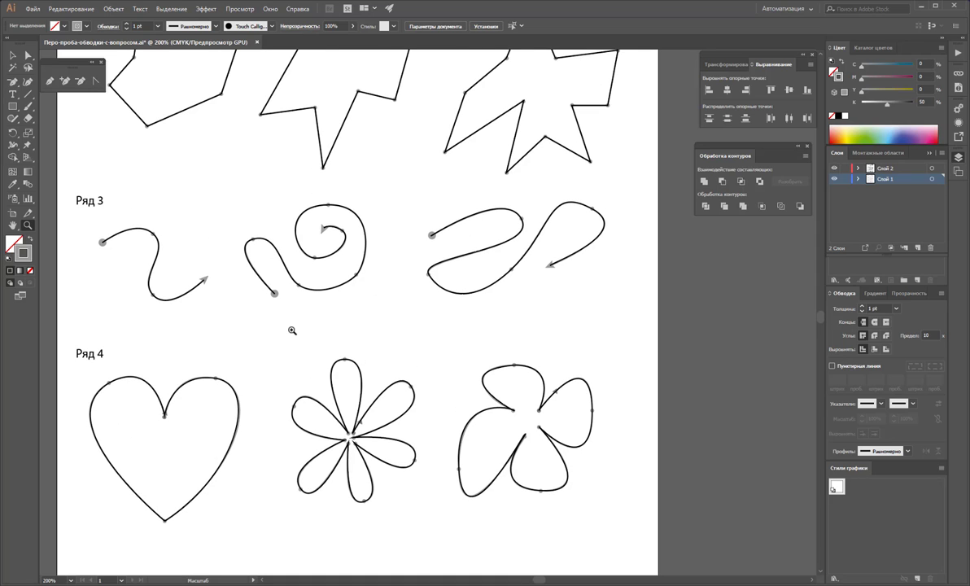
scroll(488, 337, "up", 4)
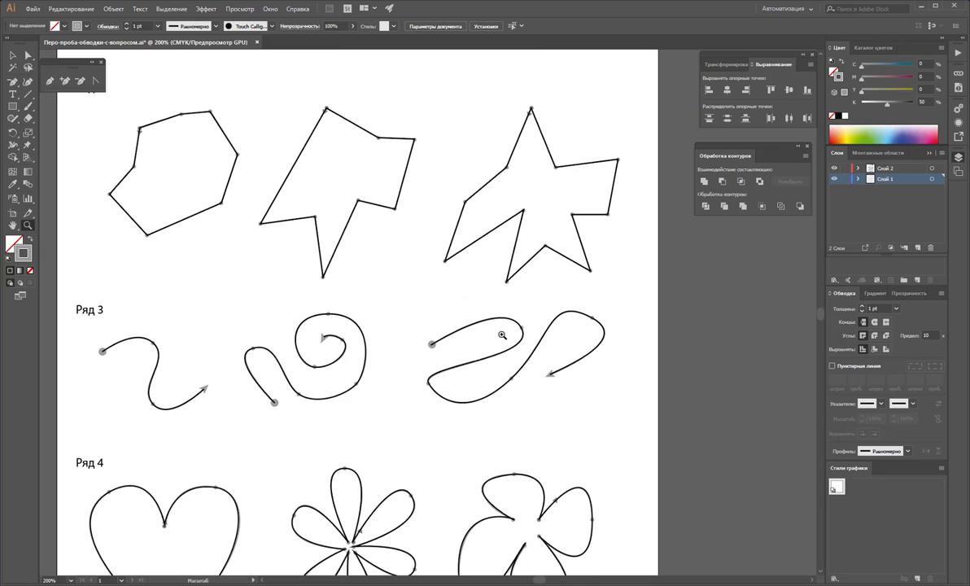
scroll(502, 335, "up", 1)
scroll(497, 351, "down", 3)
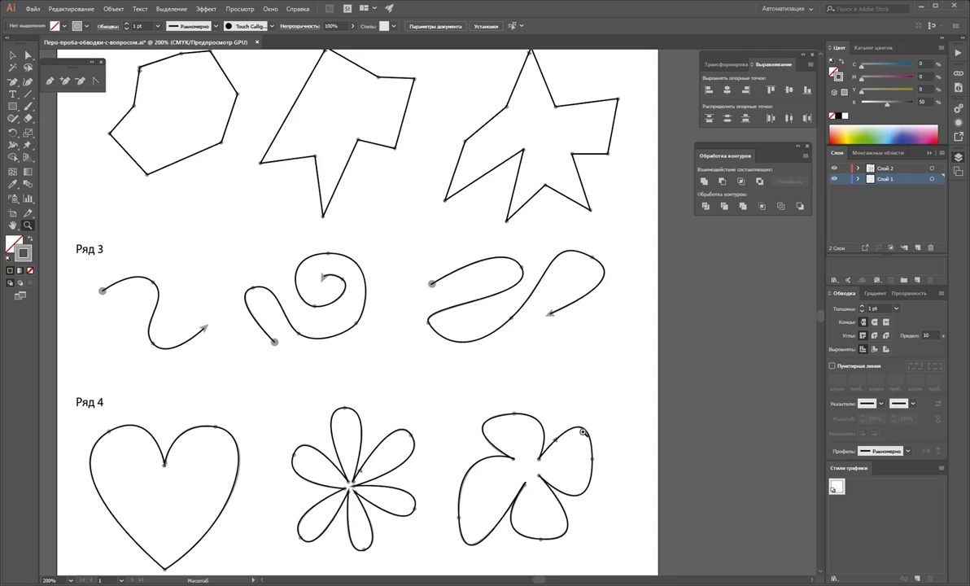
scroll(582, 432, "up", 4)
scroll(583, 432, "up", 2)
scroll(583, 432, "up", 4)
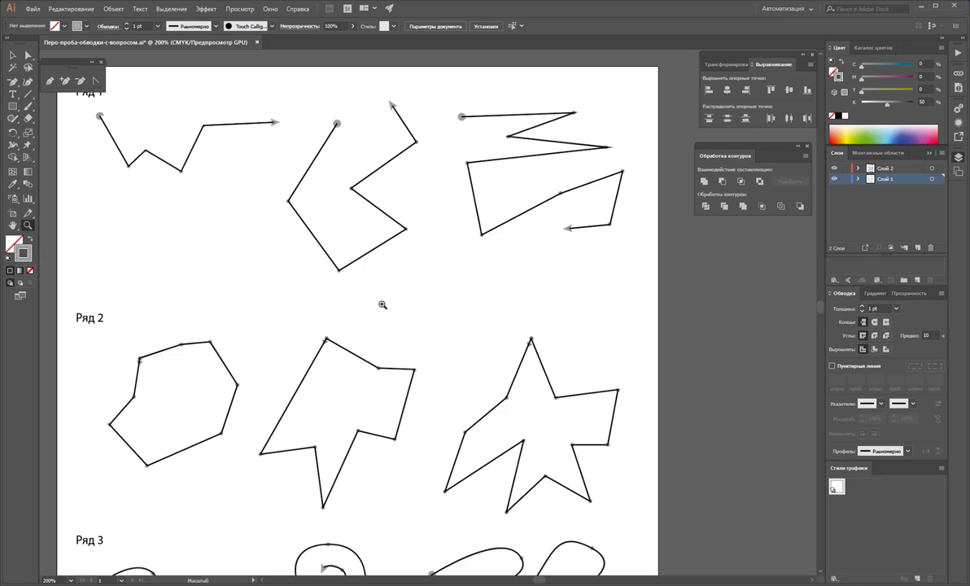
scroll(310, 346, "down", 2)
scroll(310, 346, "down", 1)
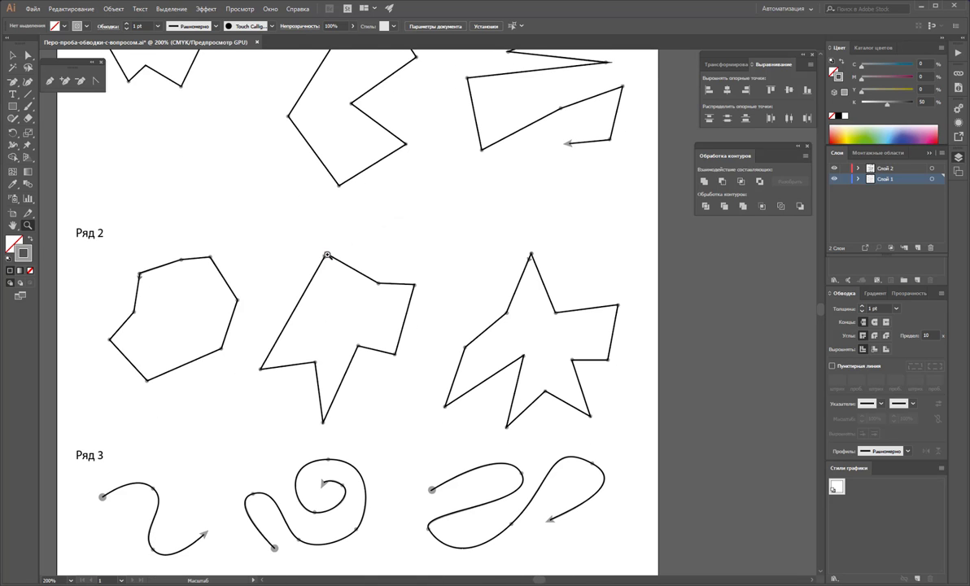
scroll(328, 254, "down", 2)
scroll(306, 237, "down", 1)
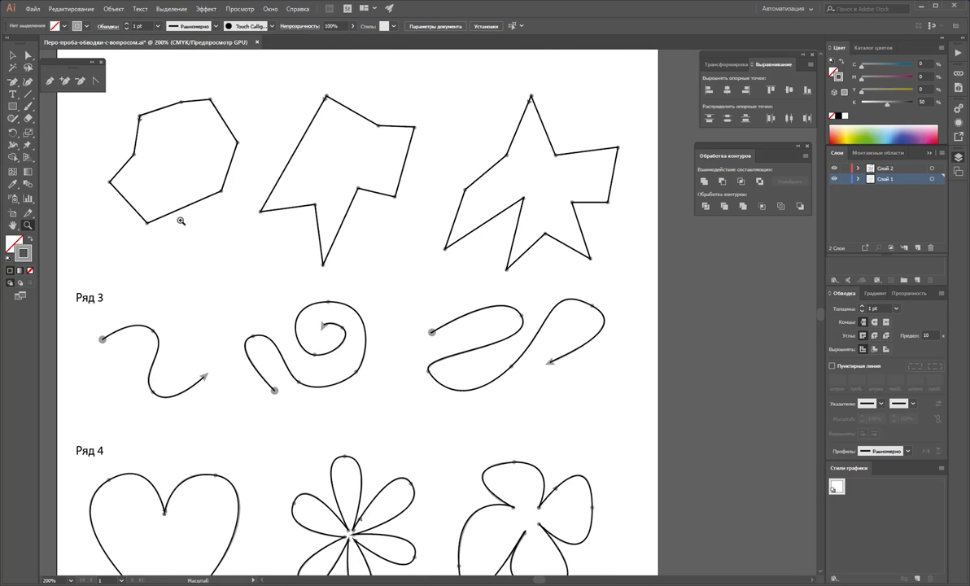
scroll(538, 333, "down", 2)
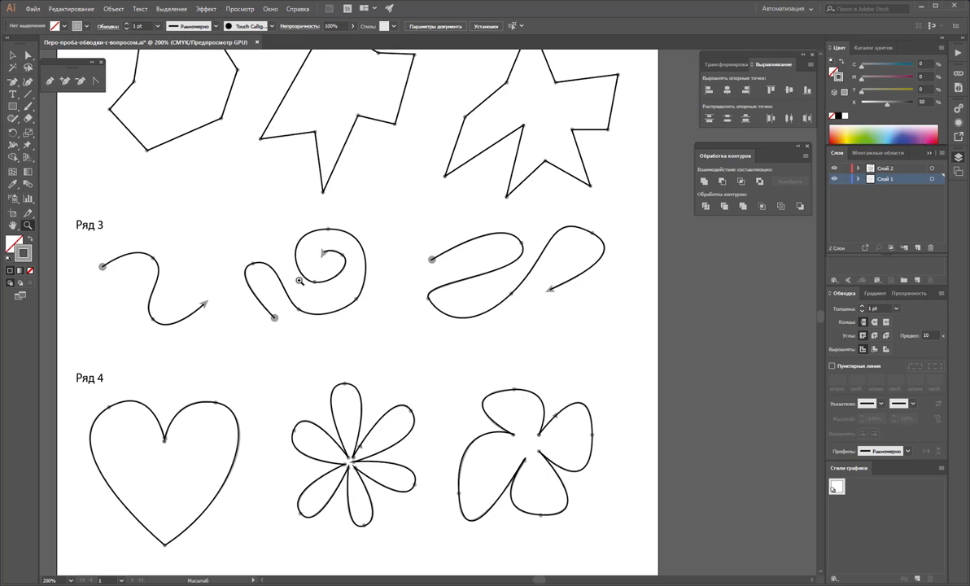
scroll(420, 246, "down", 2)
scroll(420, 245, "down", 3)
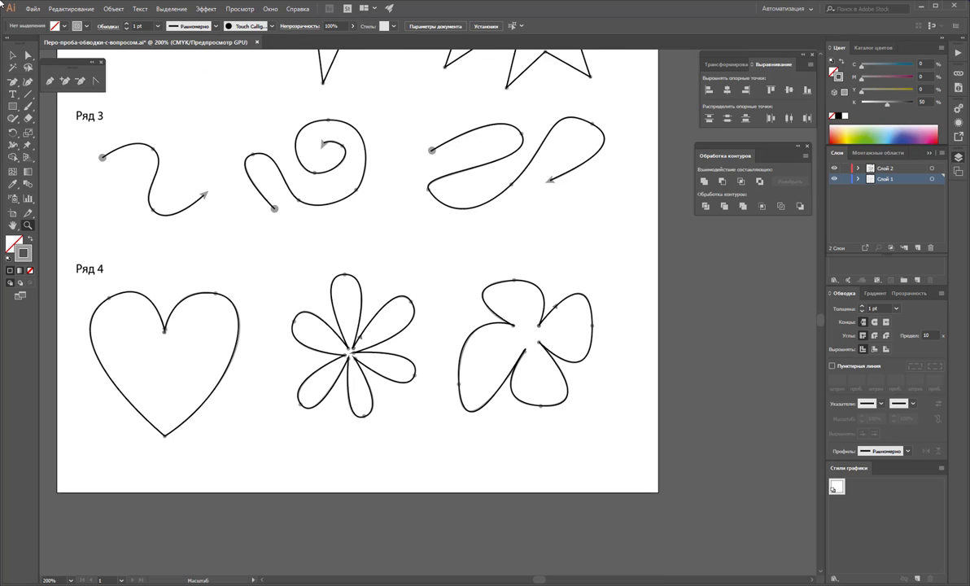
Step: Copy the row 4 petal flower into a new A4 document and move it to the upper left
left_click(13, 56)
left_click(411, 320)
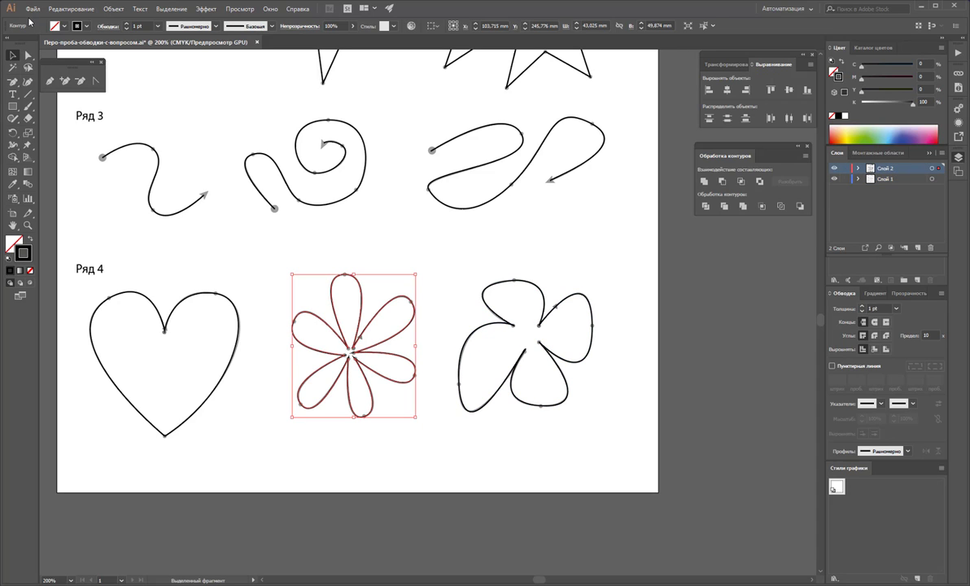
left_click(33, 9)
left_click(46, 19)
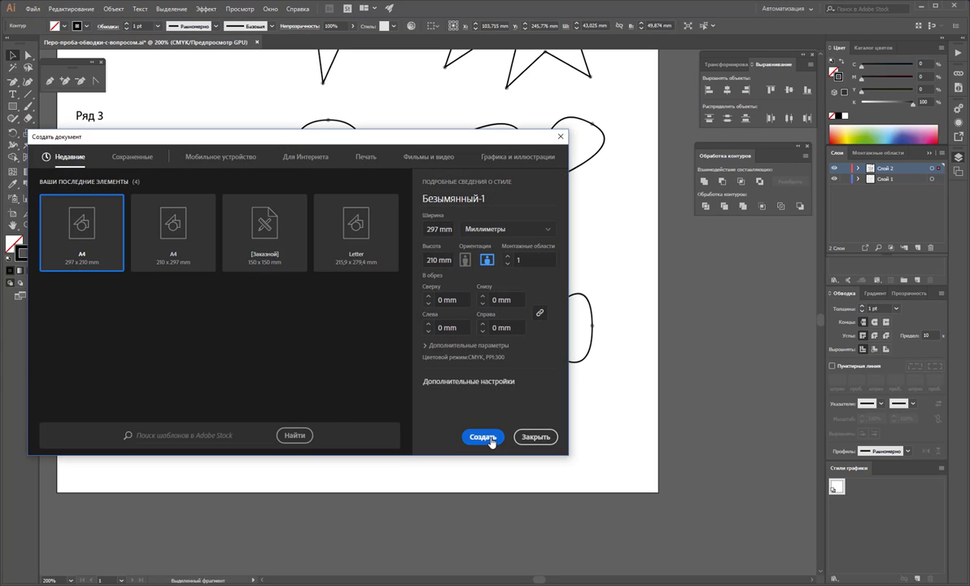
left_click(483, 437)
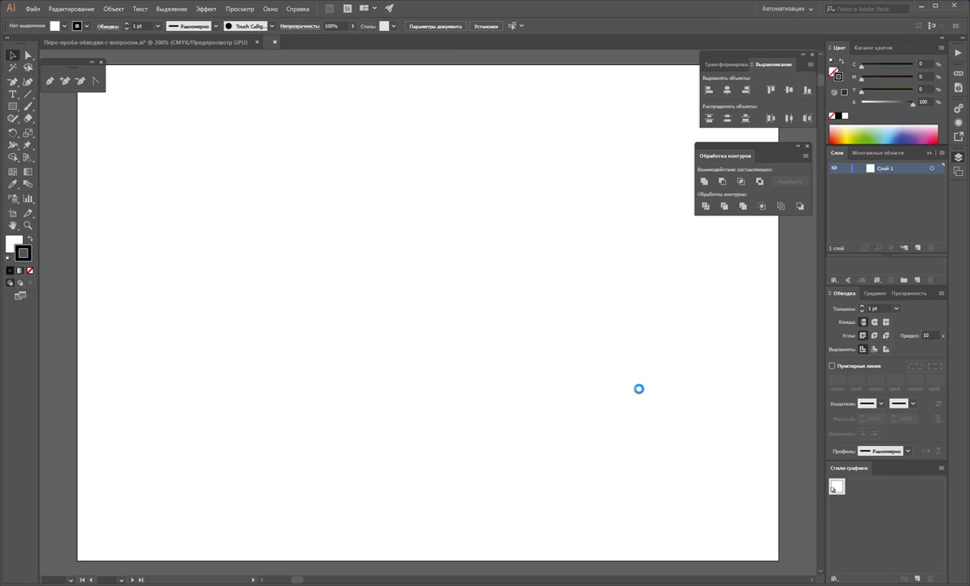
key("ctrl+v")
left_click_drag(443, 318, 187, 167)
left_click(373, 258)
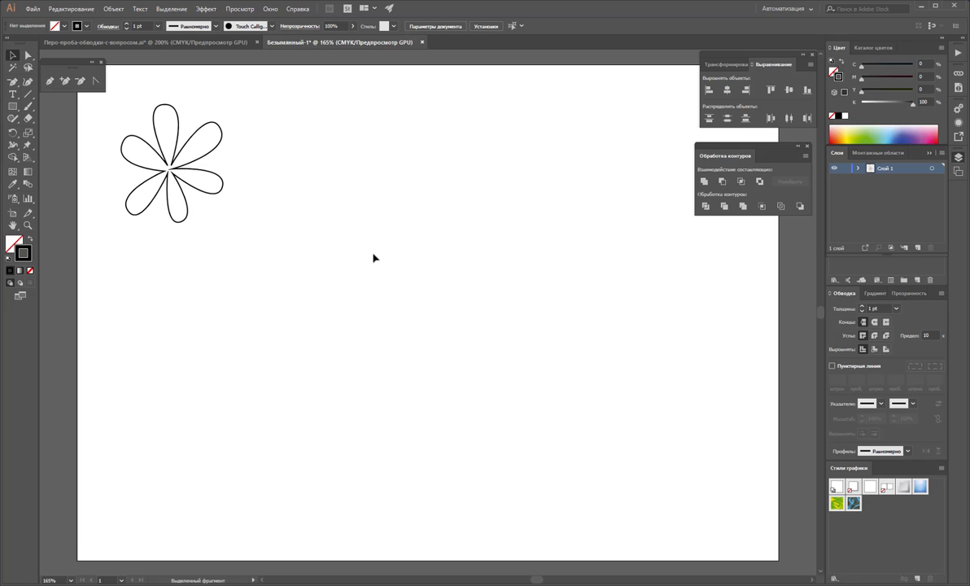
Step: Resize the artboard with the Artboard tool to about 56 × 62 mm around the flower
left_click(12, 213)
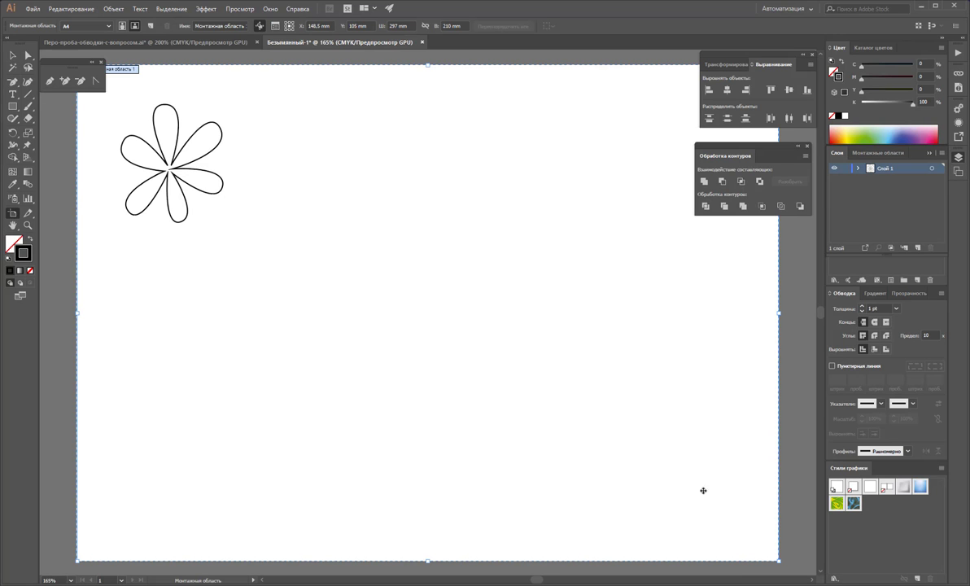
left_click_drag(779, 562, 239, 241)
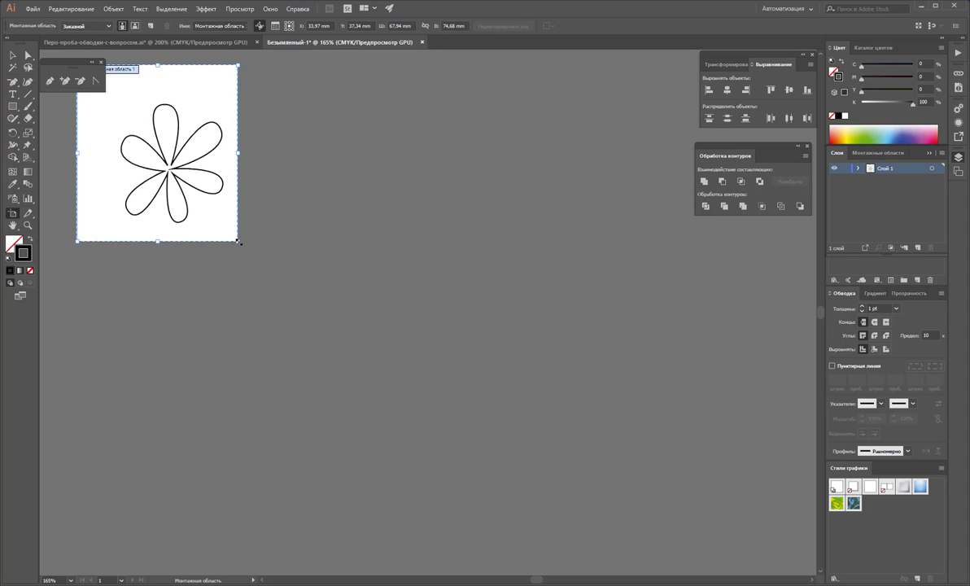
left_click_drag(205, 152, 206, 227)
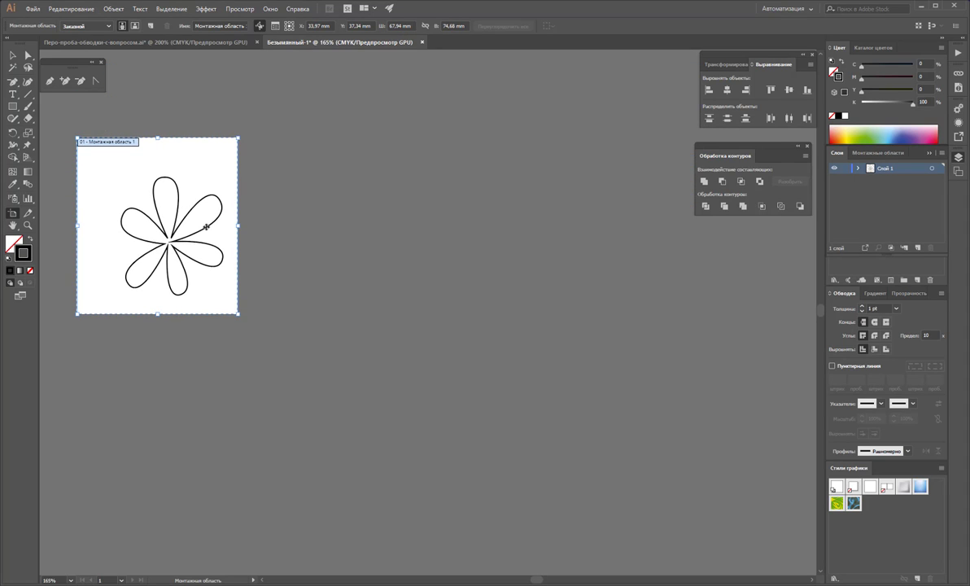
left_click_drag(77, 137, 104, 162)
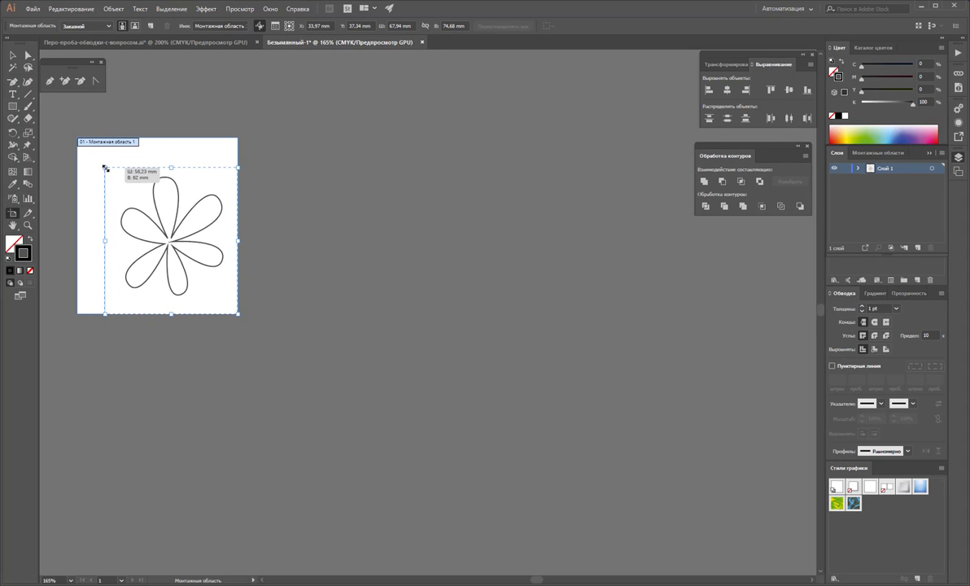
key("Escape")
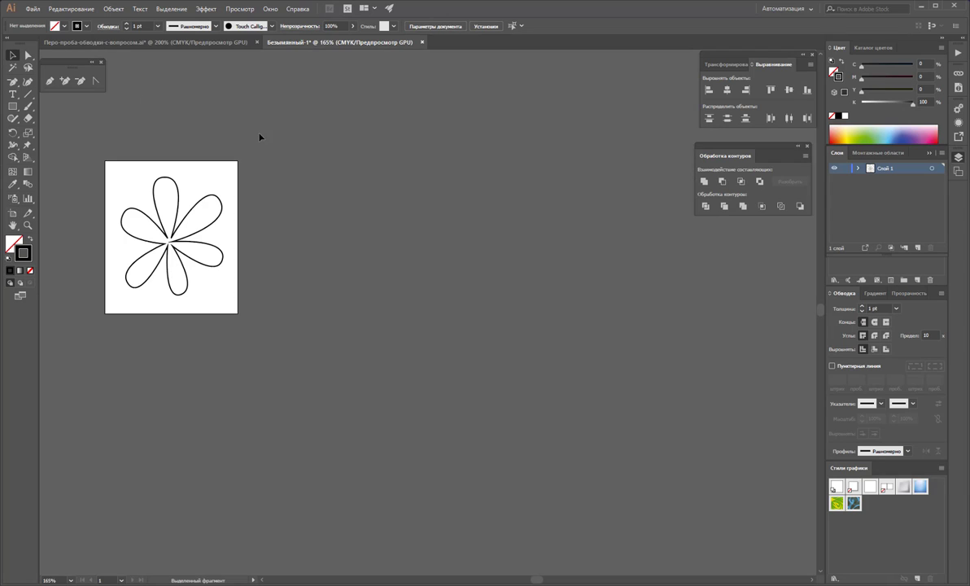
key("ctrl+0")
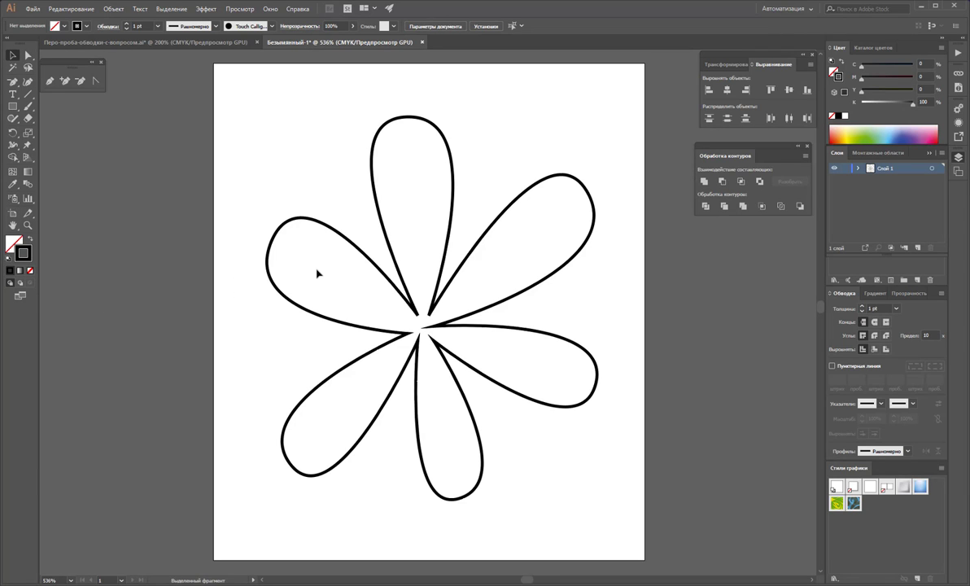
key("z")
key("ctrl+minus")
key("v")
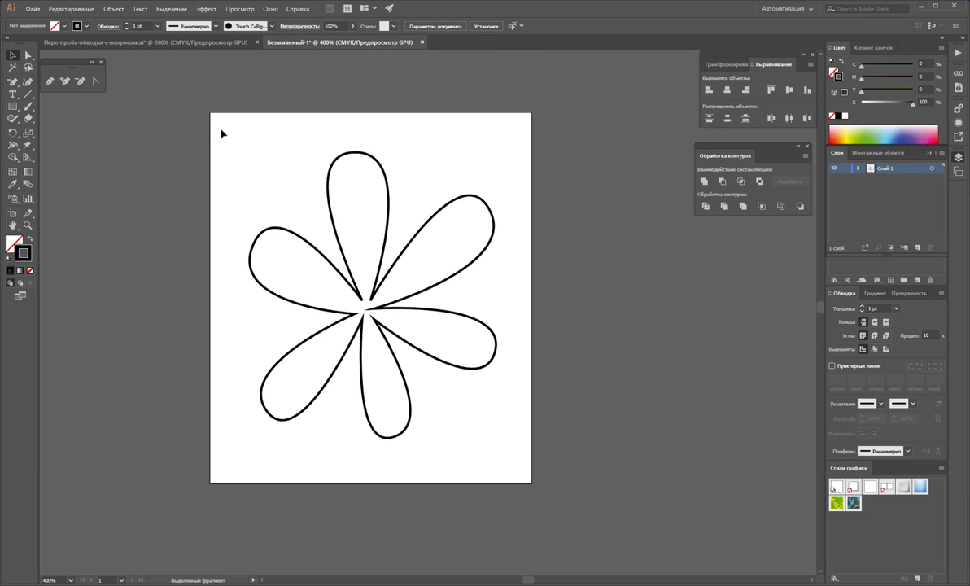
left_click_drag(480, 166, 373, 325)
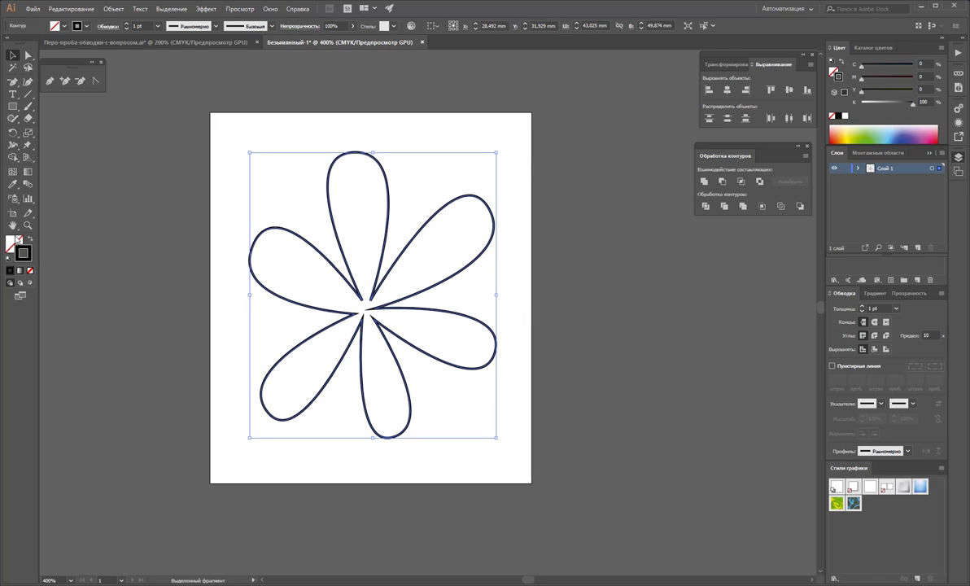
left_click(210, 267)
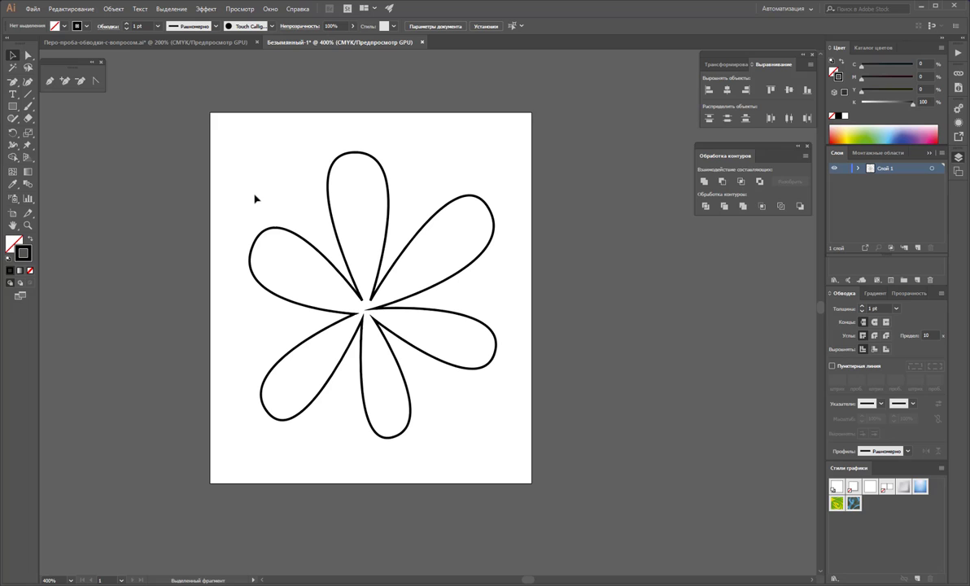
Step: Export the flower to the Desktop as Безымянный-1.png with a transparent background
left_click(25, 10)
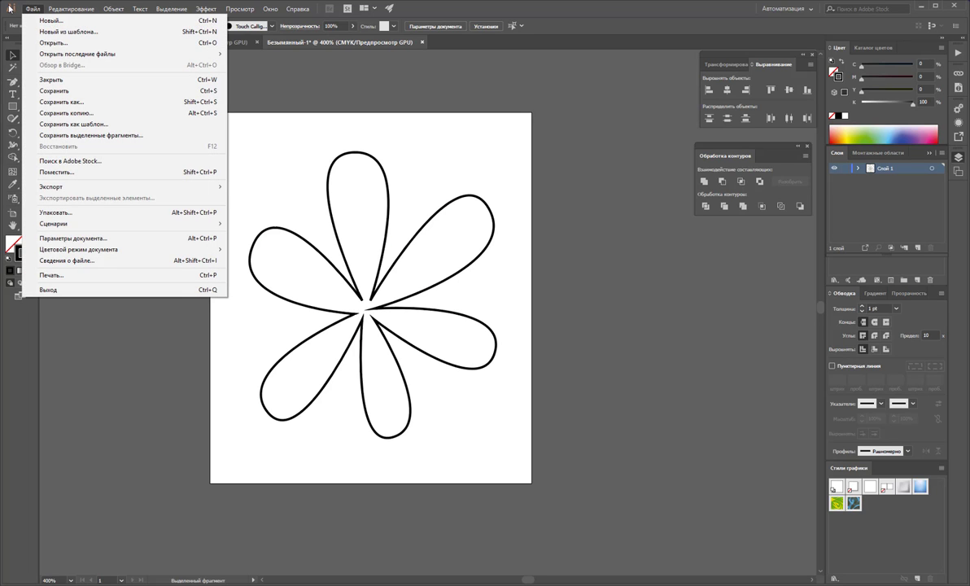
mouse_move(50, 186)
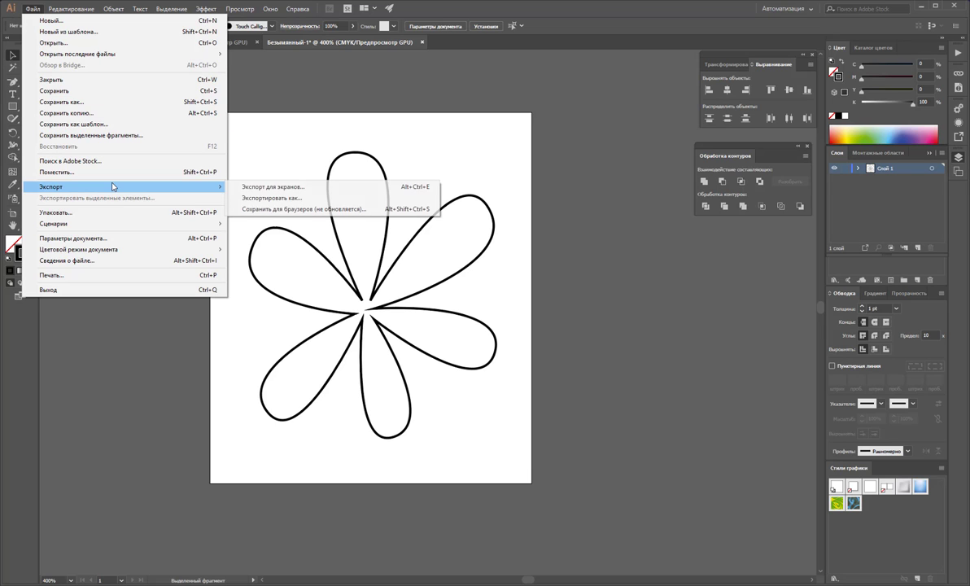
left_click(296, 198)
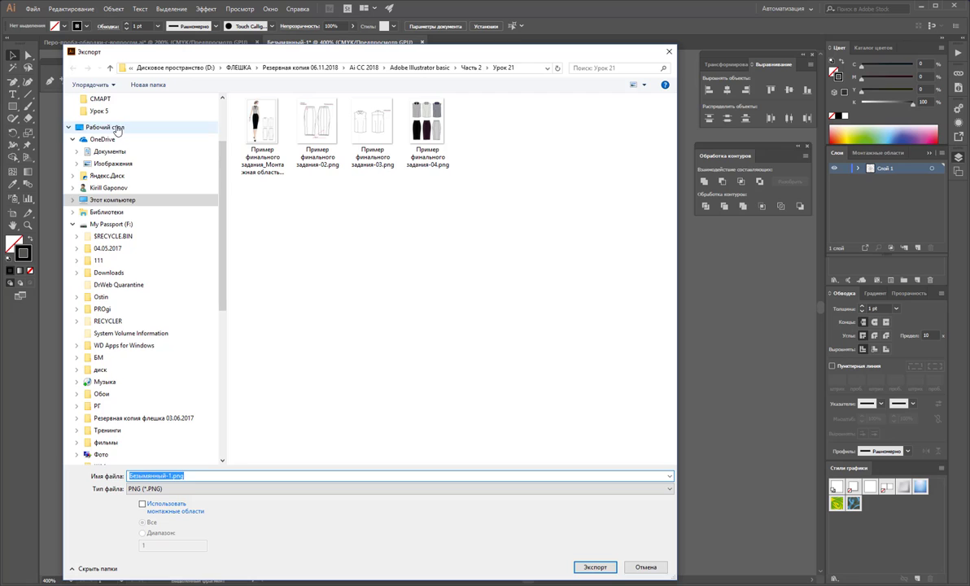
left_click(114, 128)
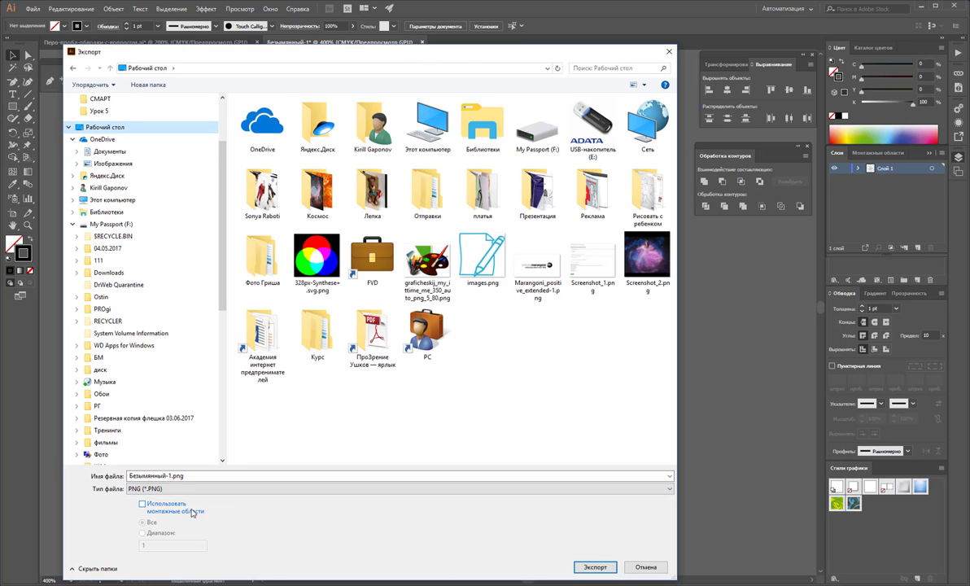
left_click(597, 567)
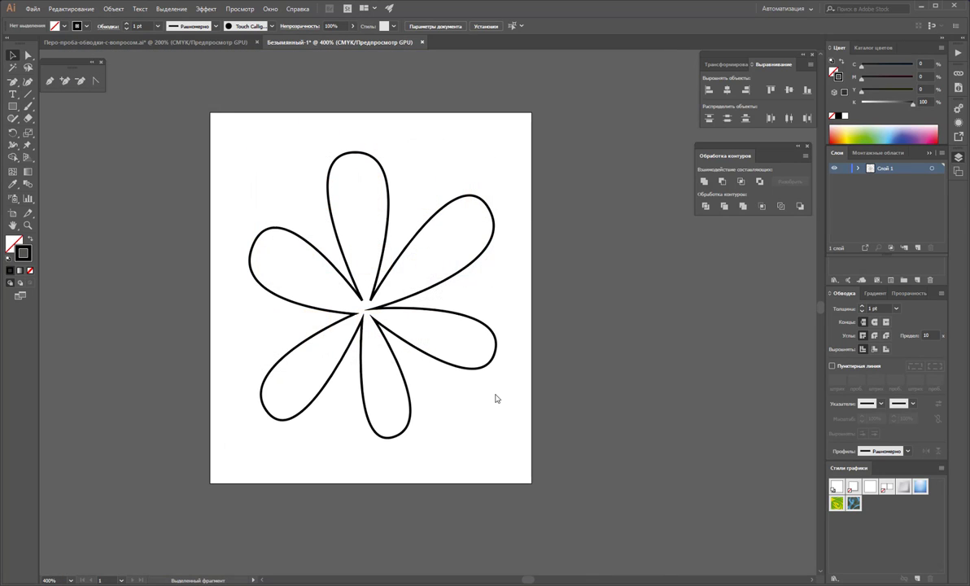
left_click(501, 385)
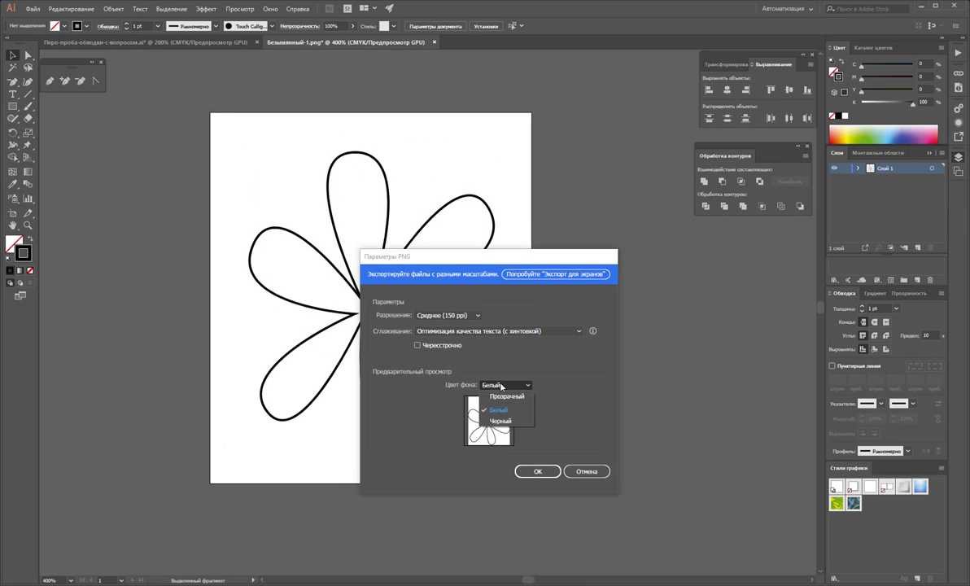
left_click(500, 398)
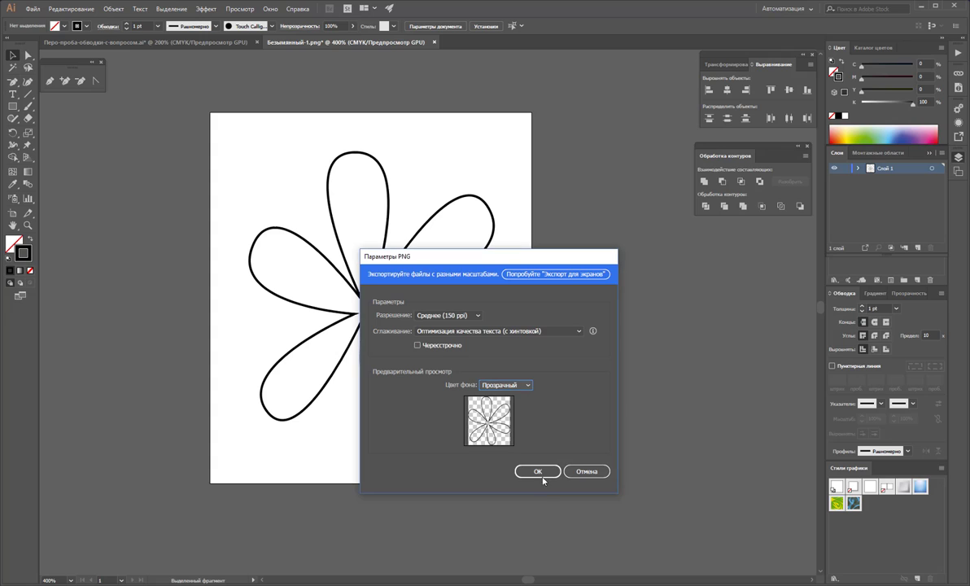
left_click(551, 473)
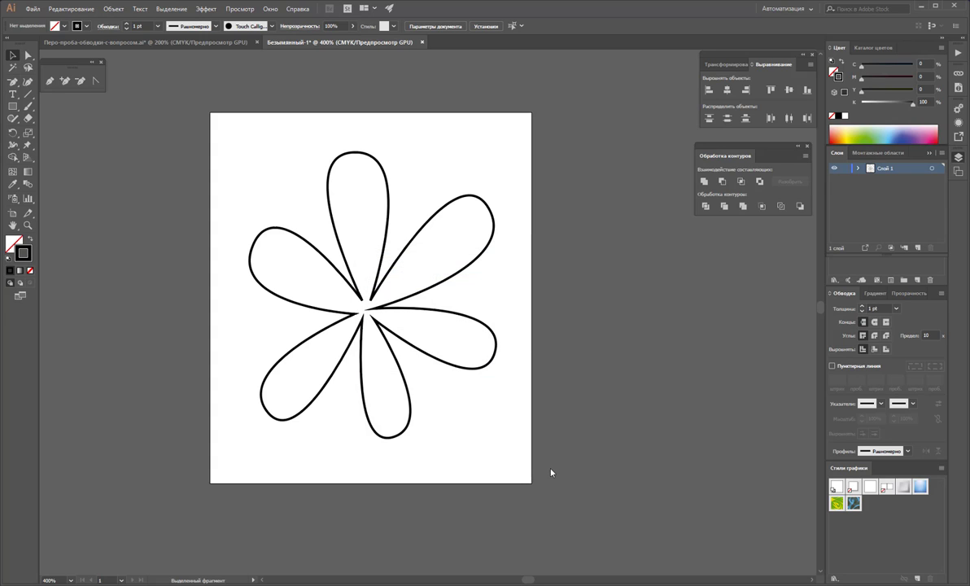
Step: Minimise Illustrator and both Explorer windows, then open the desktop PNG with Adobe Photoshop
left_click(923, 8)
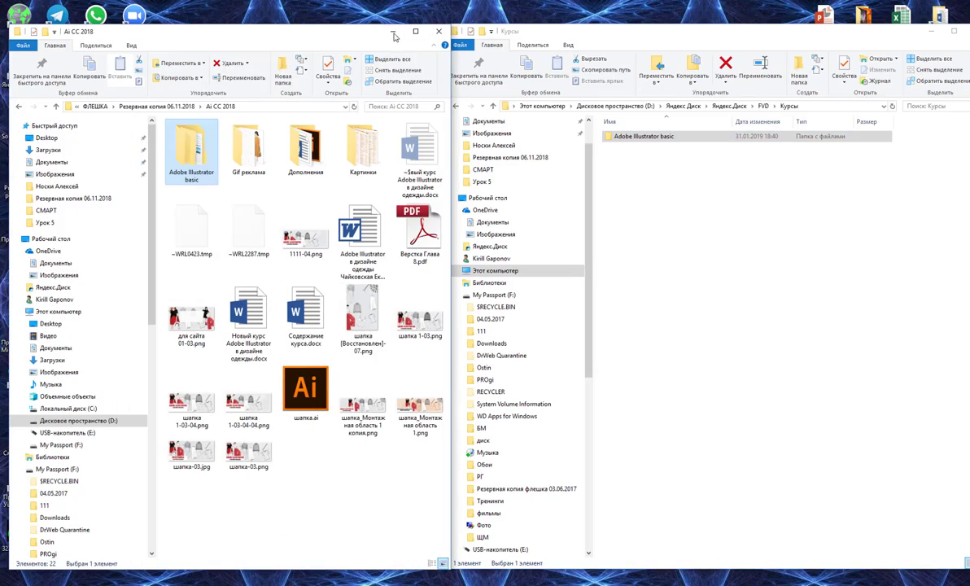
left_click(393, 32)
left_click(930, 31)
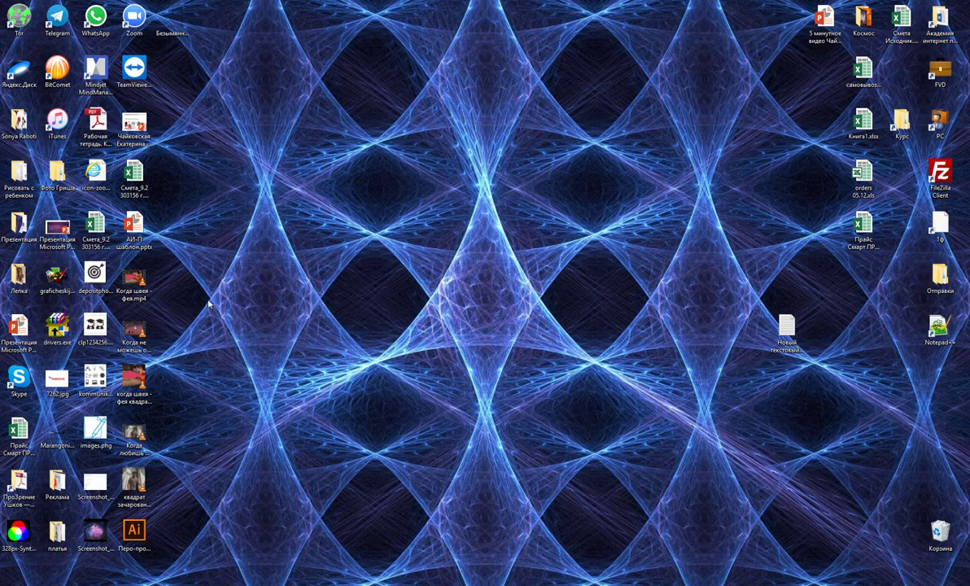
right_click(175, 22)
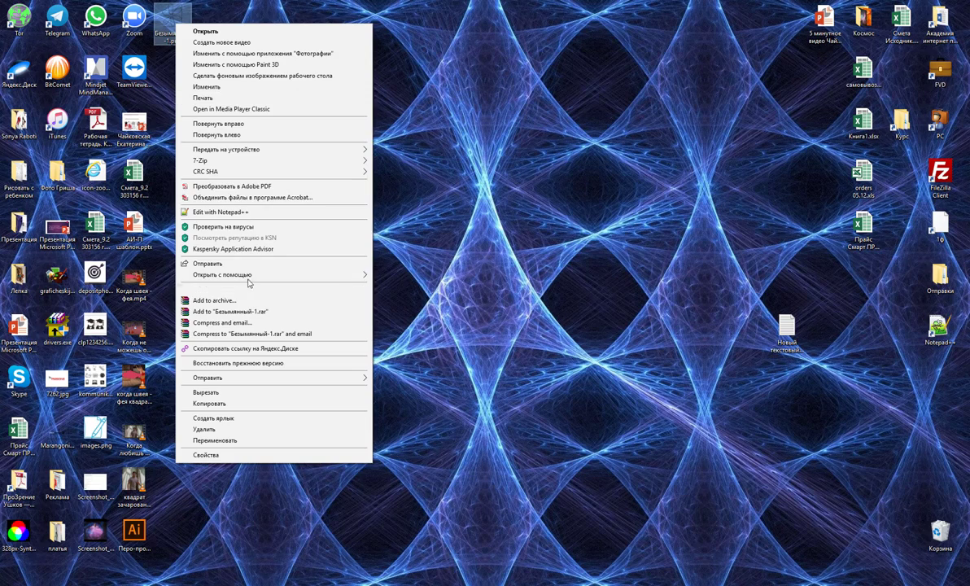
left_click(424, 287)
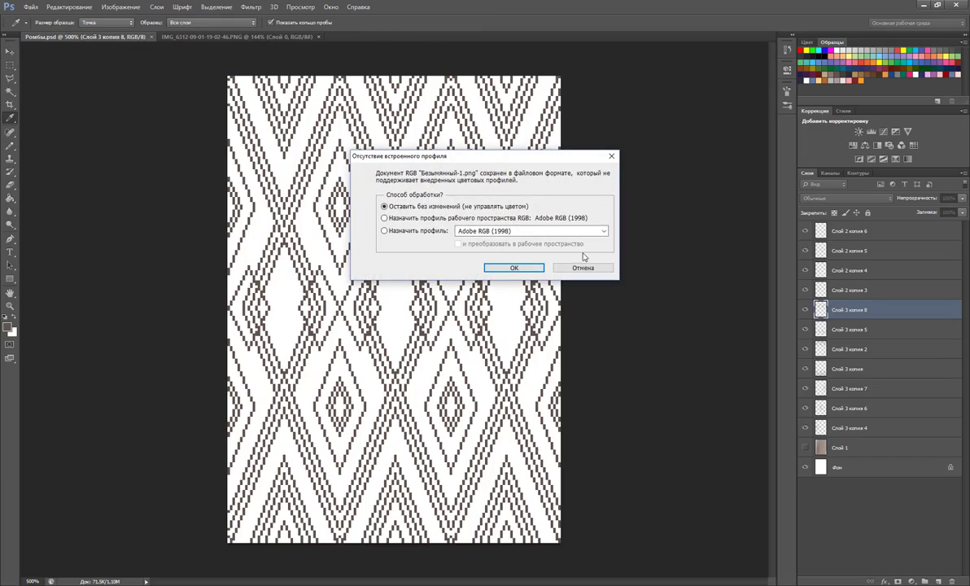
Step: Keep 'Leave as is' in the Missing Profile dialog and confirm opening the image
left_click(508, 268)
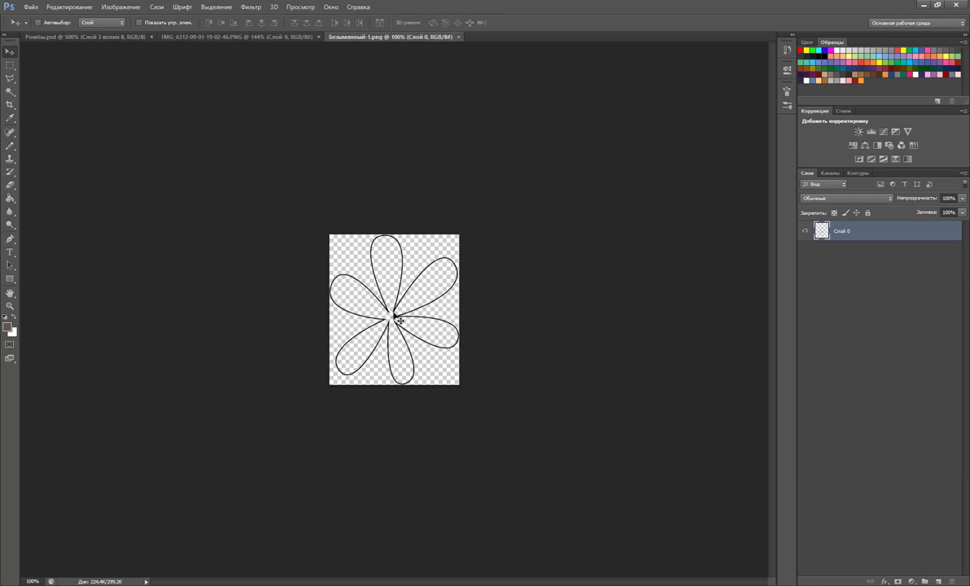